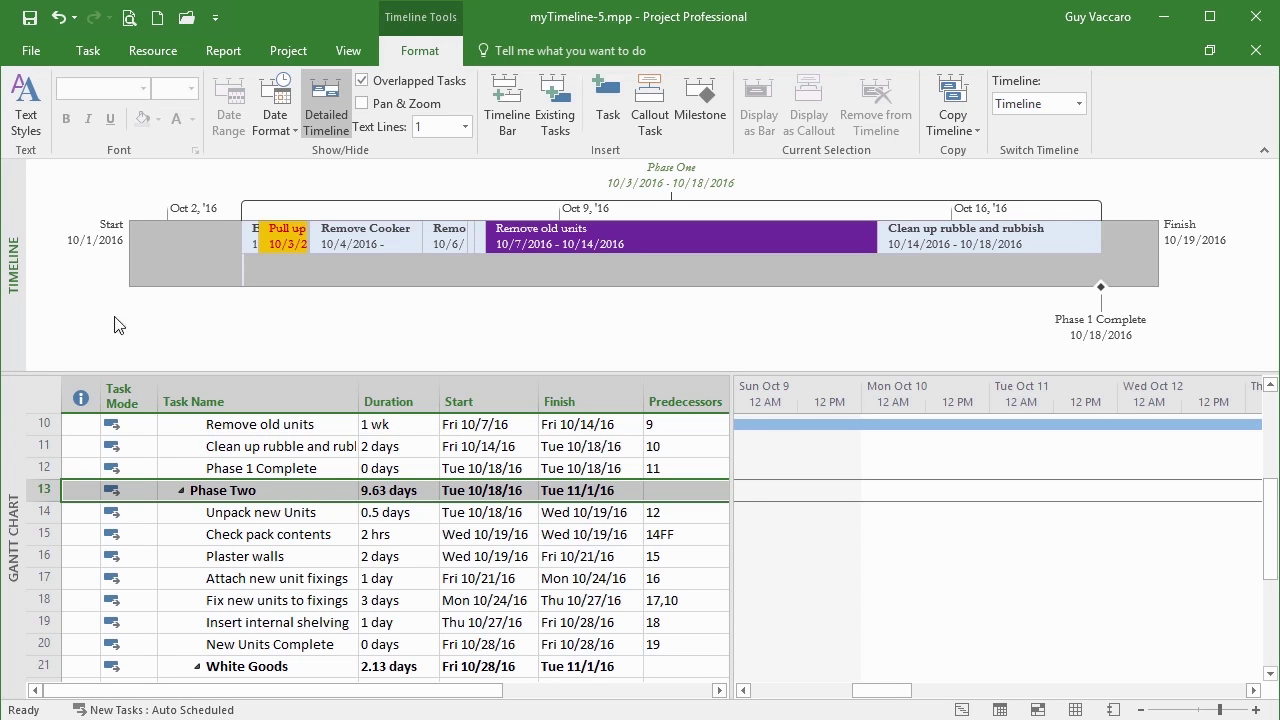
Preview how the timeline would print and look over the available options for copying the timeline.
left_click(45, 57)
left_click(40, 287)
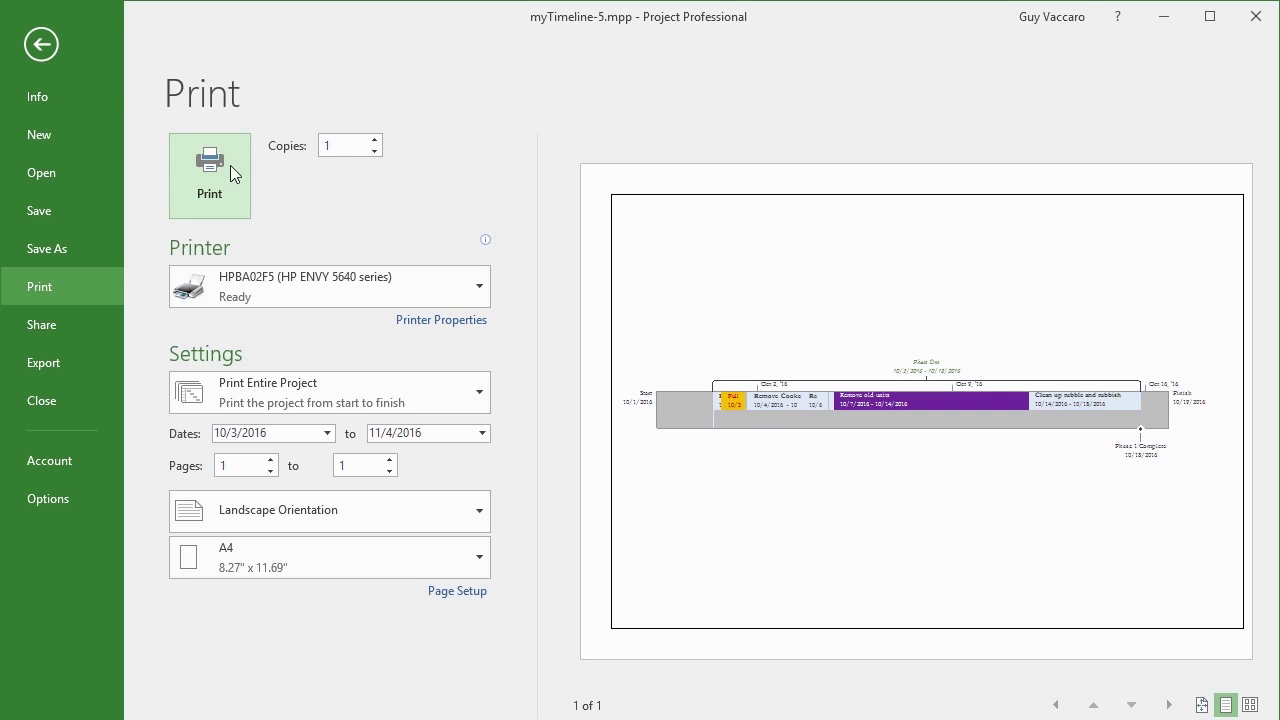
left_click(42, 45)
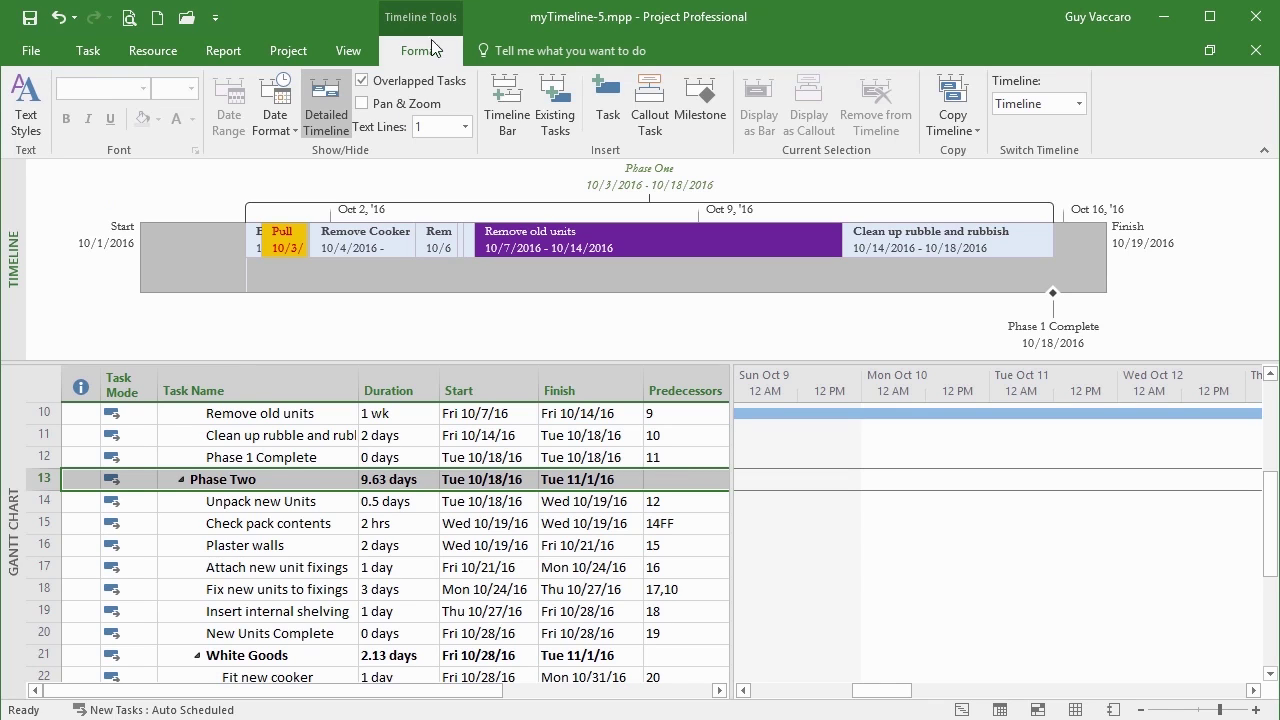
left_click(977, 138)
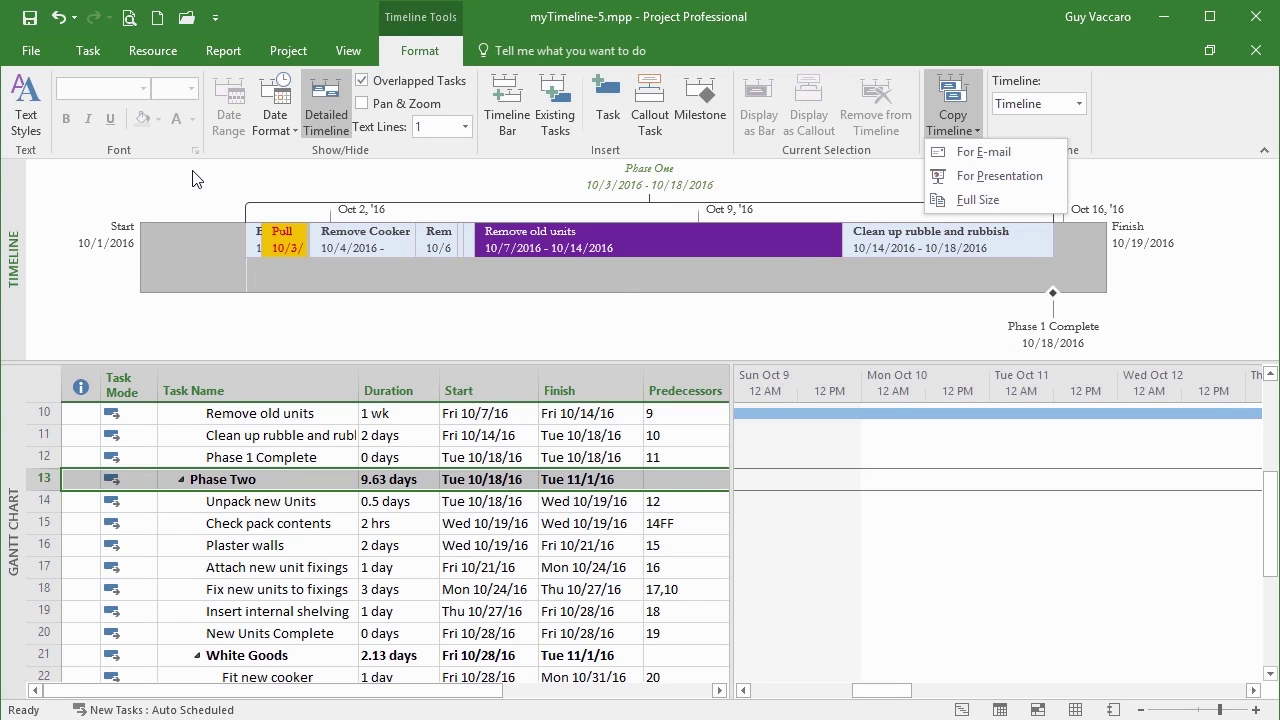
left_click(392, 142)
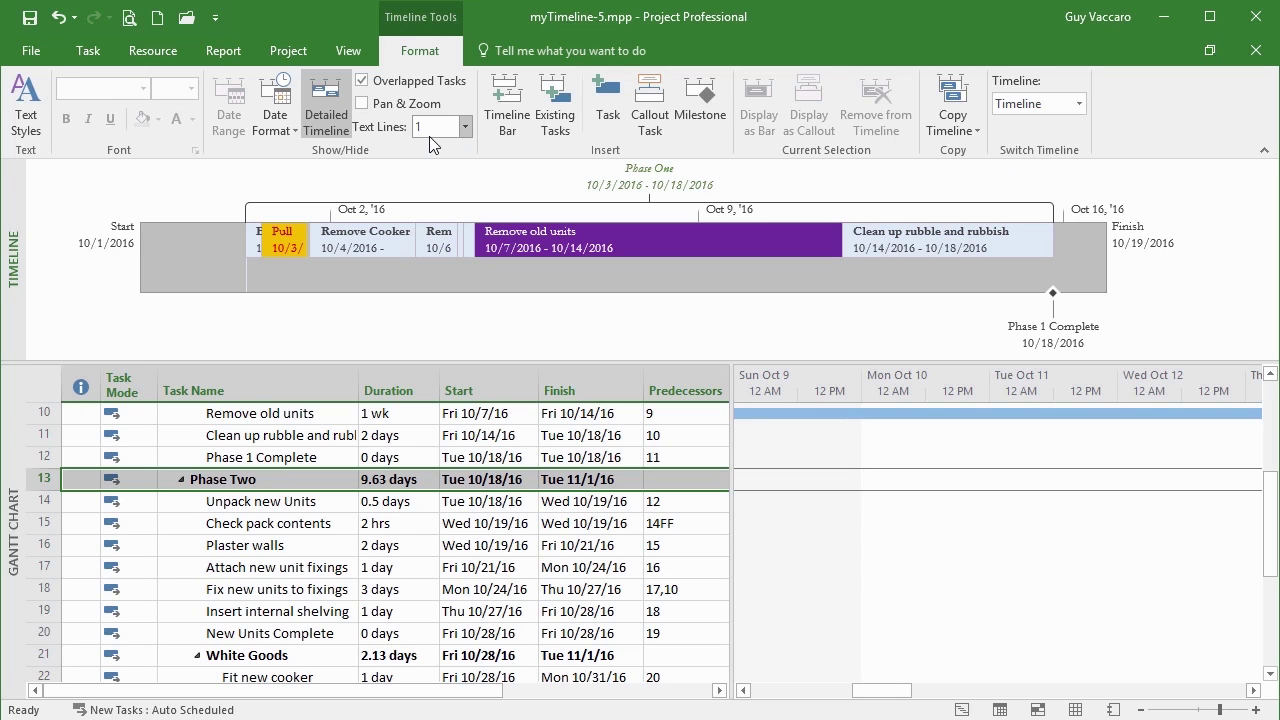
Try 10 and 4 text lines for the timeline tasks, and set the number back to 1.
left_click(463, 128)
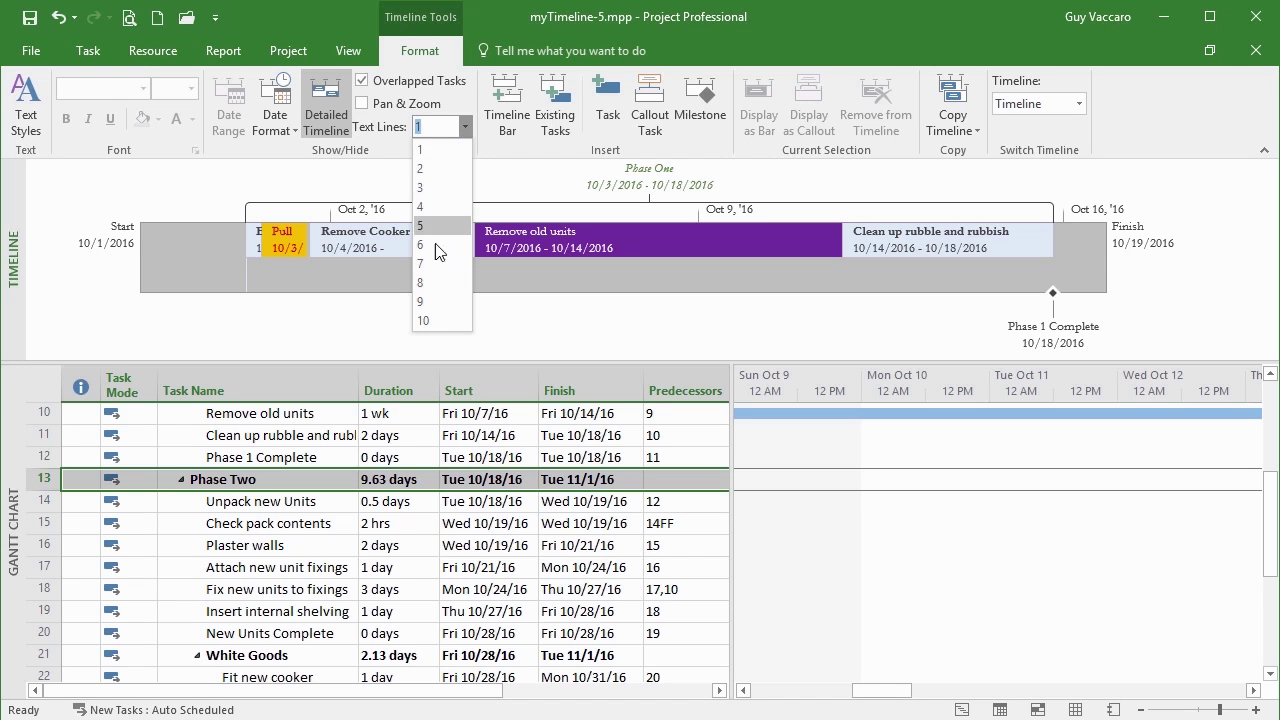
left_click(424, 320)
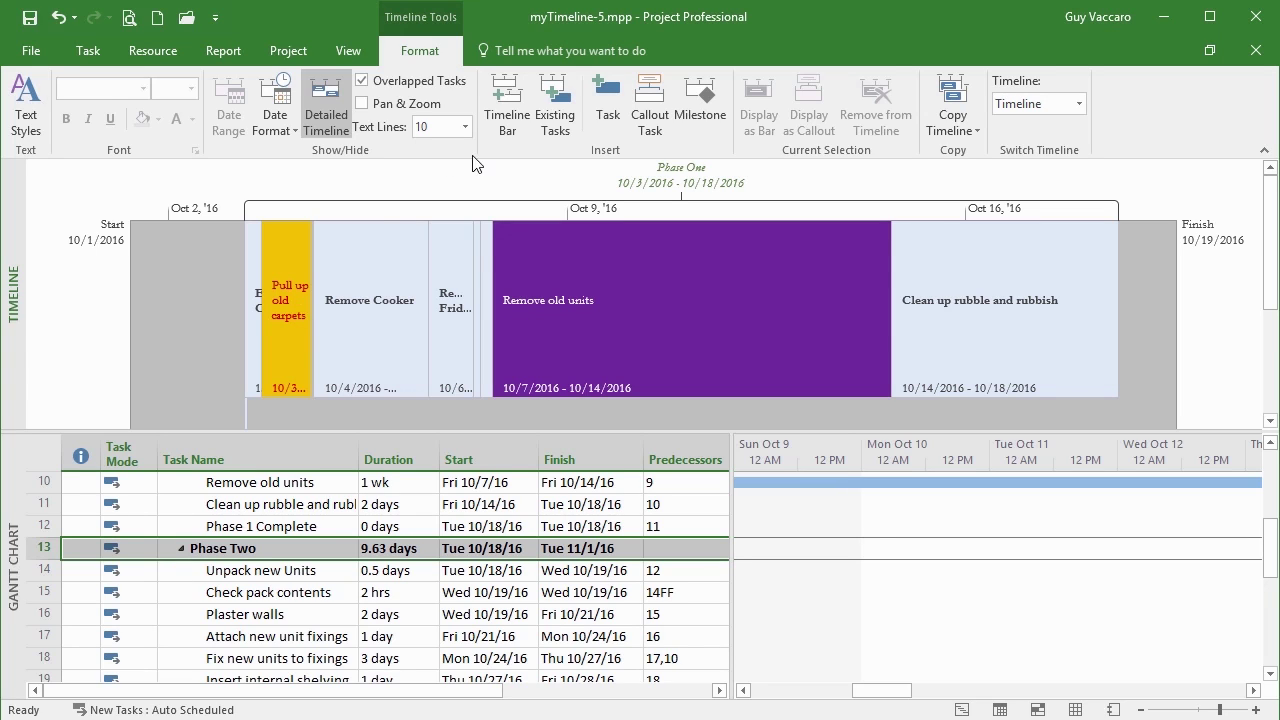
left_click(465, 127)
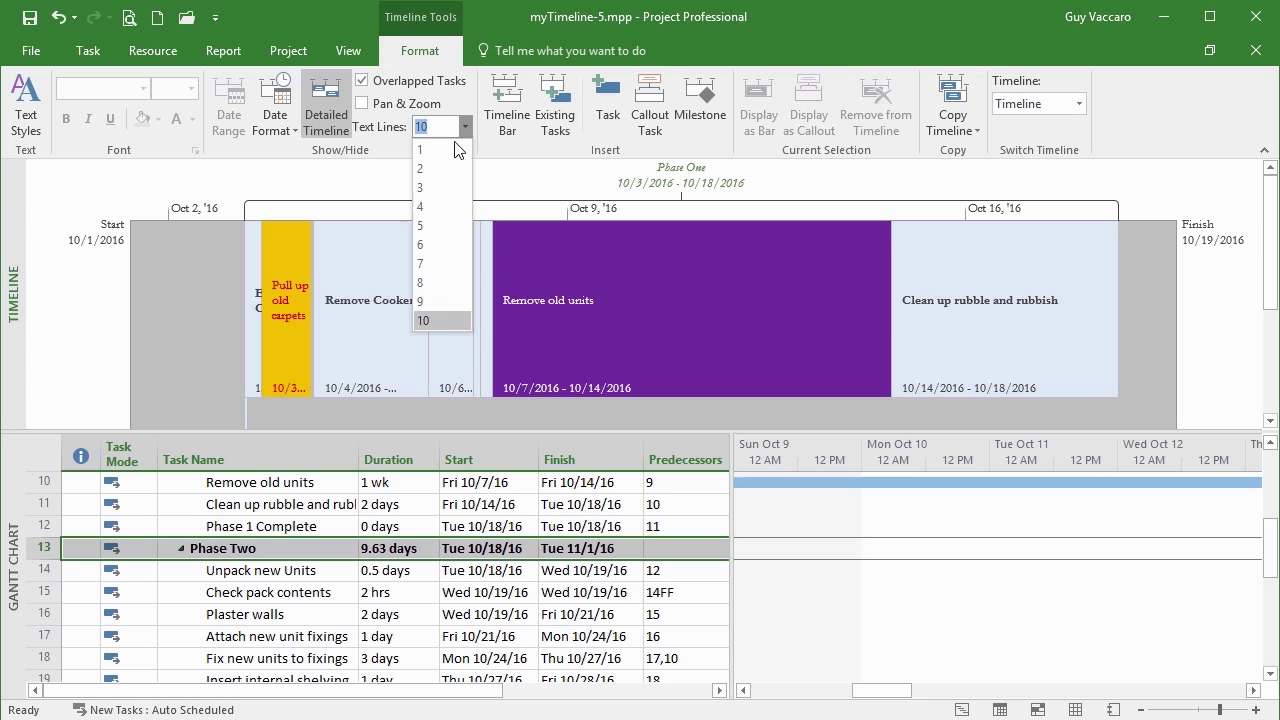
left_click(437, 205)
left_click(466, 133)
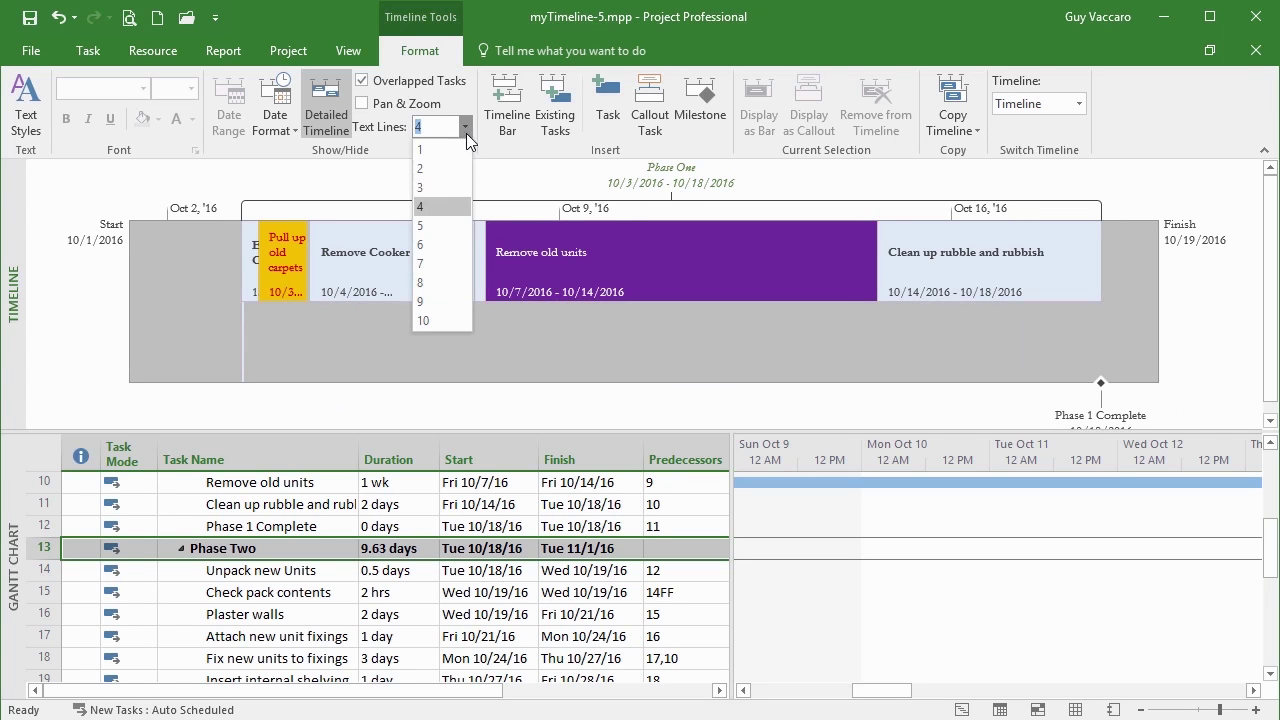
left_click(451, 150)
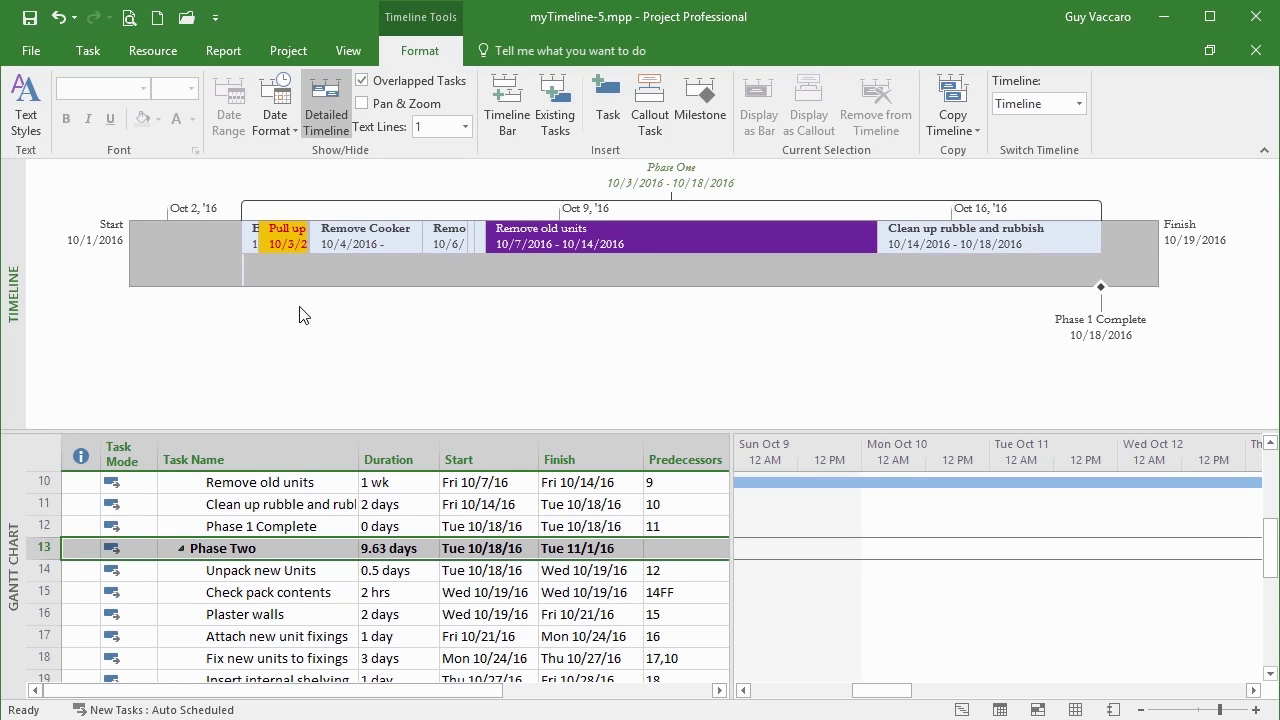
Copy the timeline at full size.
mouse_move(429, 236)
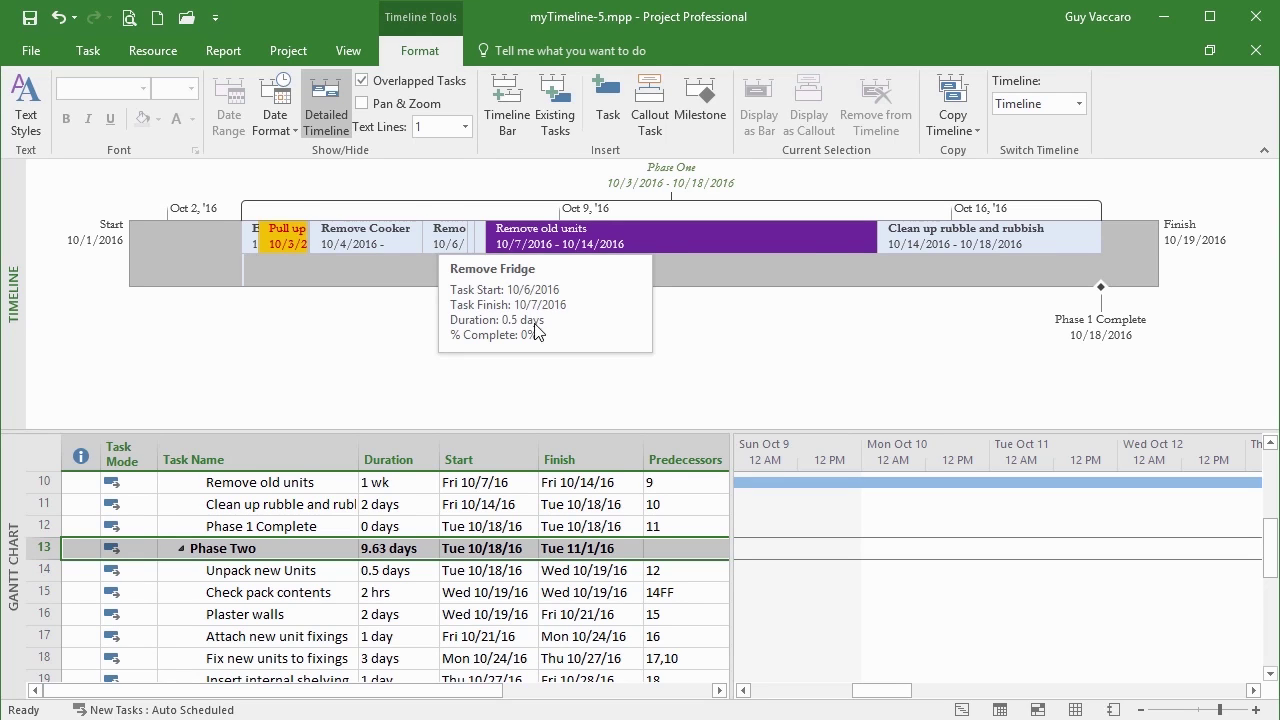
left_click(975, 127)
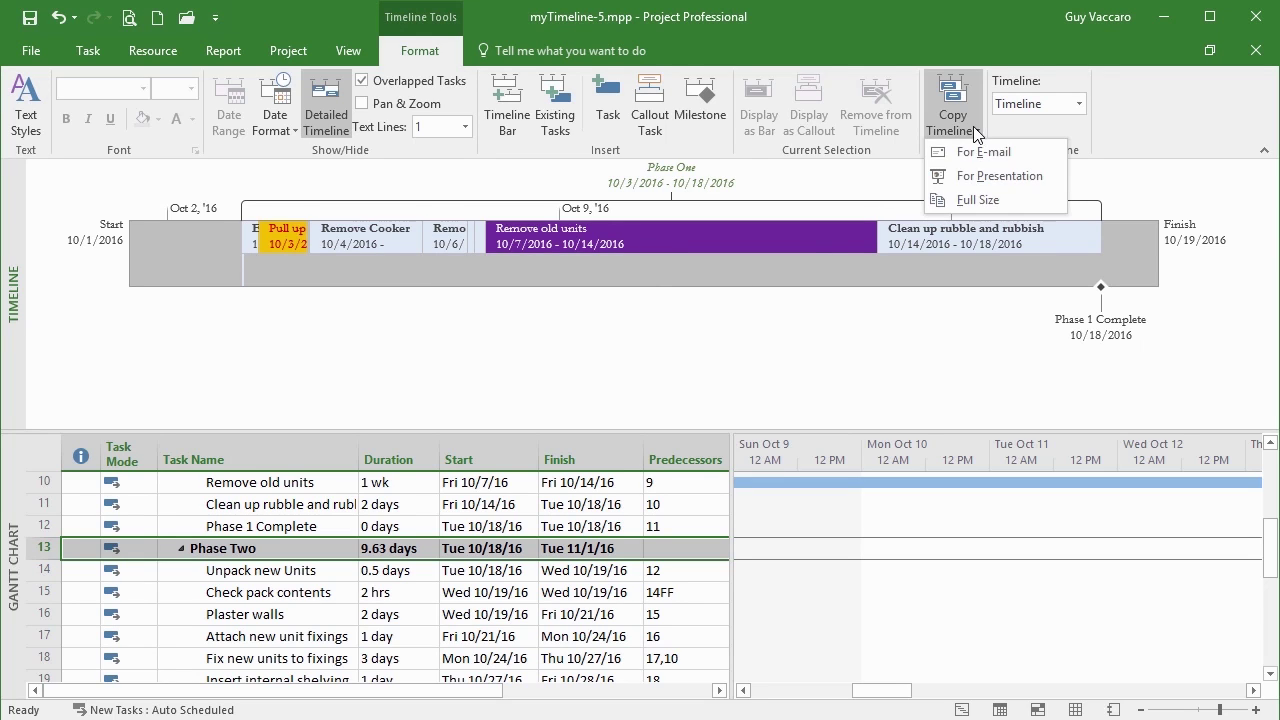
left_click(978, 200)
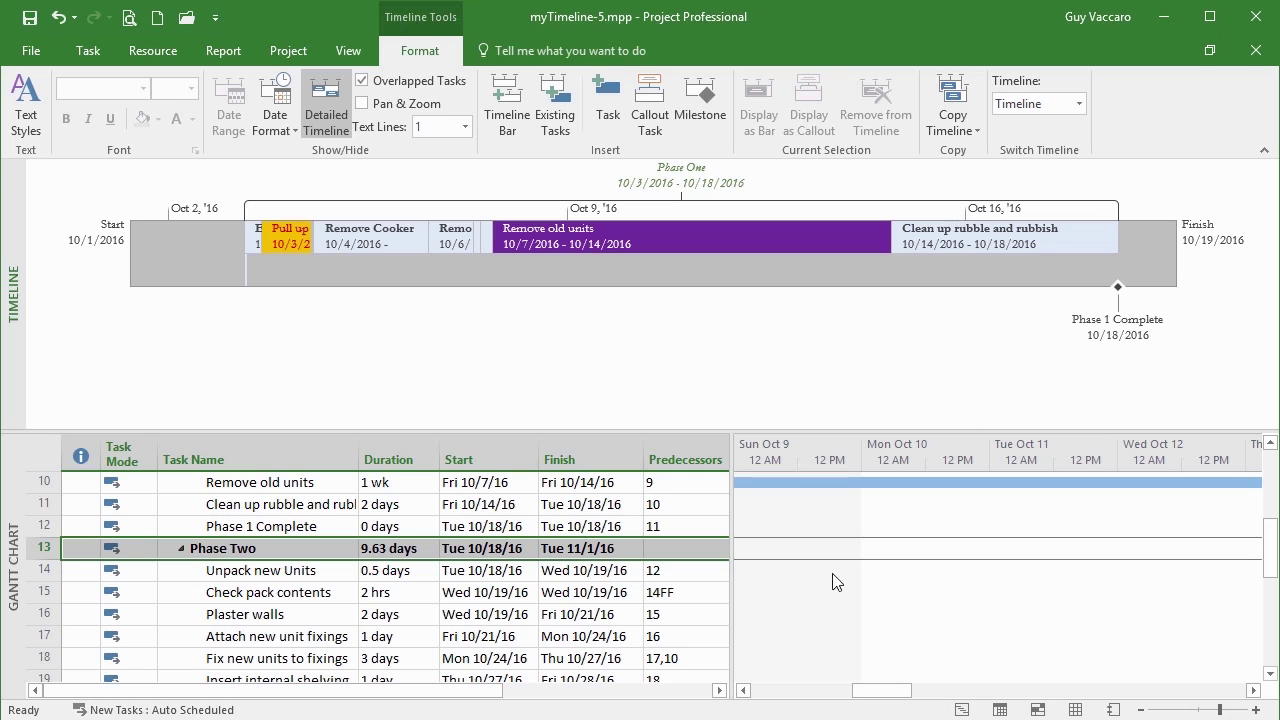
Switch to the blank Word document, extend the left and right indents close to the page edges, and paste the timeline.
key("alt+Tab")
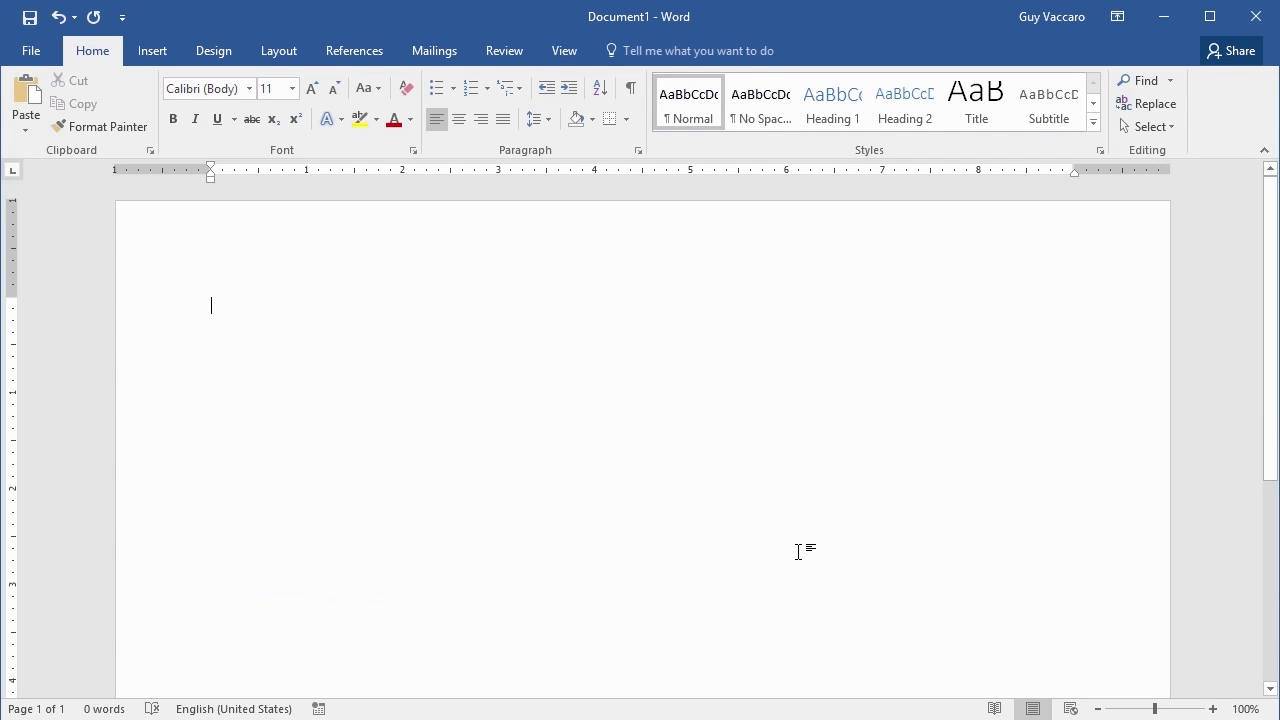
left_click_drag(211, 180, 139, 179)
left_click_drag(1074, 171, 1133, 171)
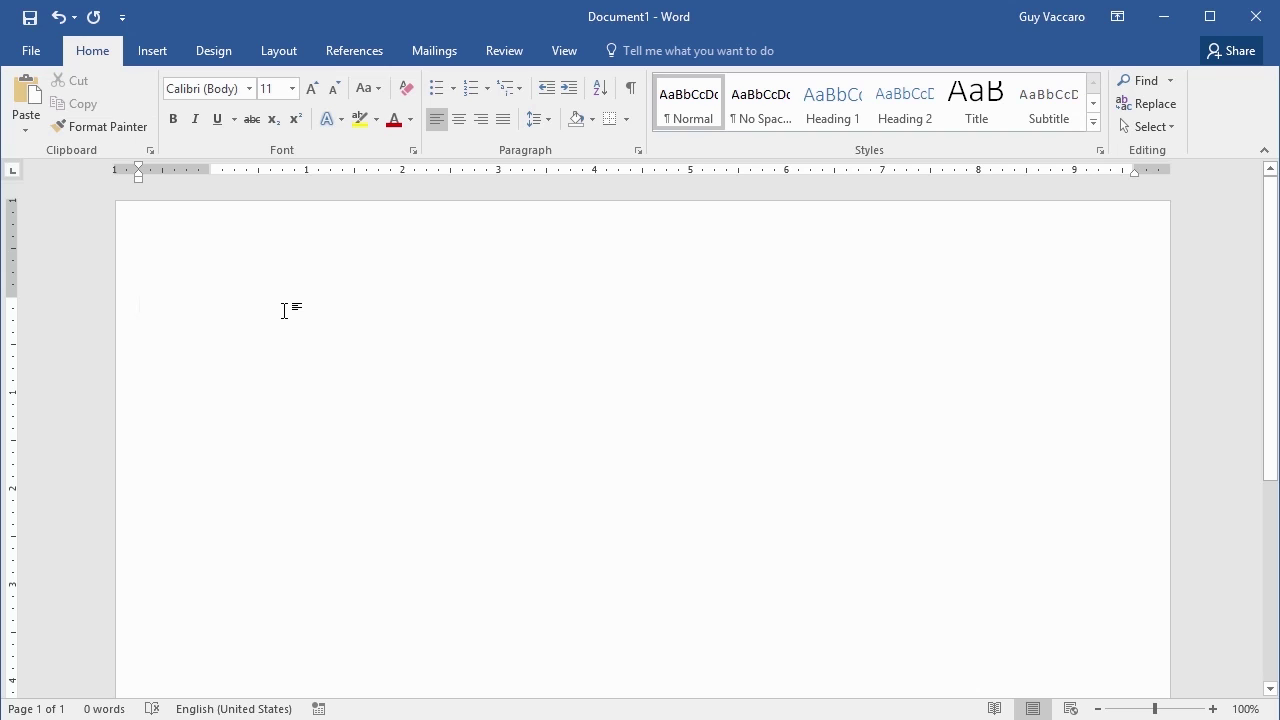
key("ctrl+v")
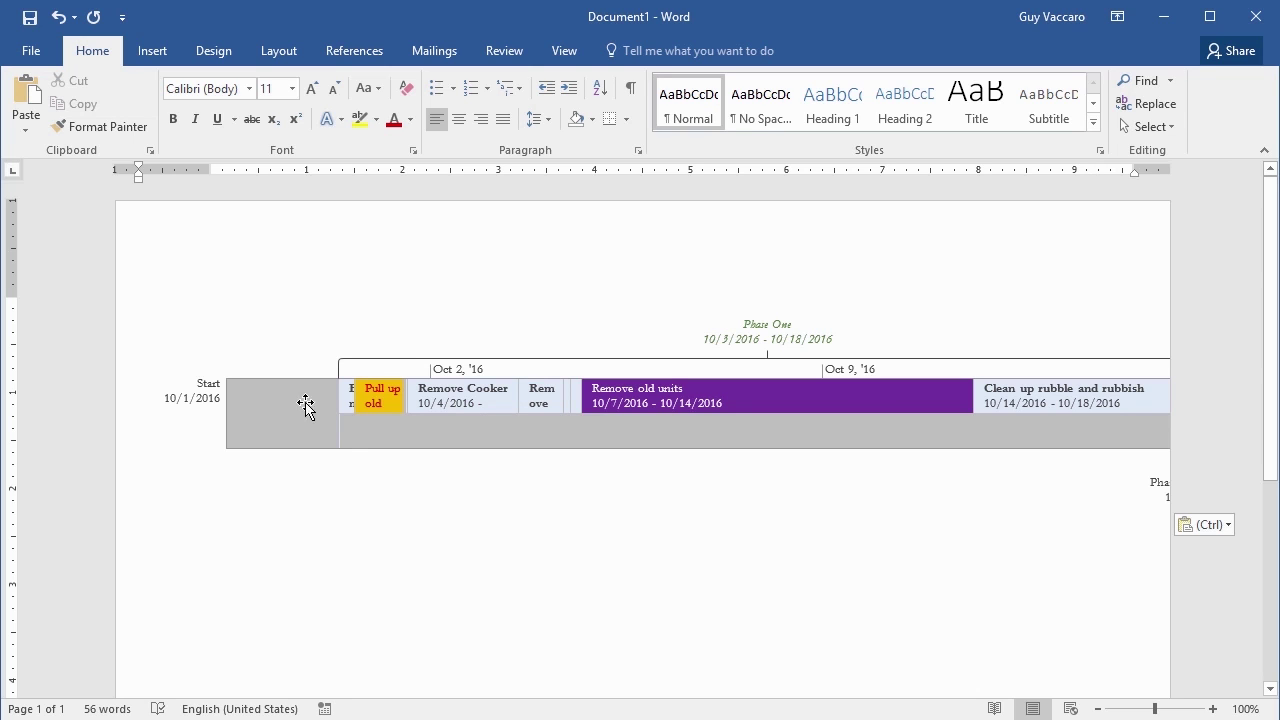
Scale the pasted timeline down to fit within the page width and undo the last change.
left_click(269, 417)
left_click_drag(129, 517, 340, 391)
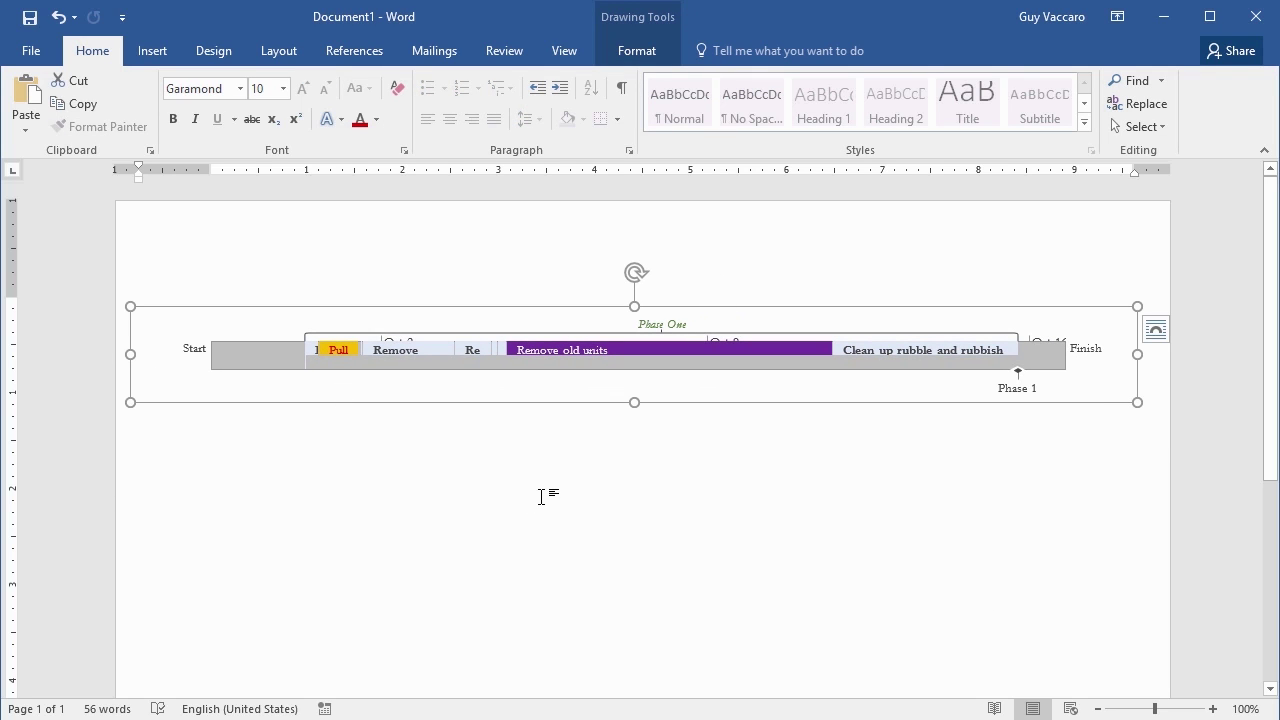
key("ctrl+z")
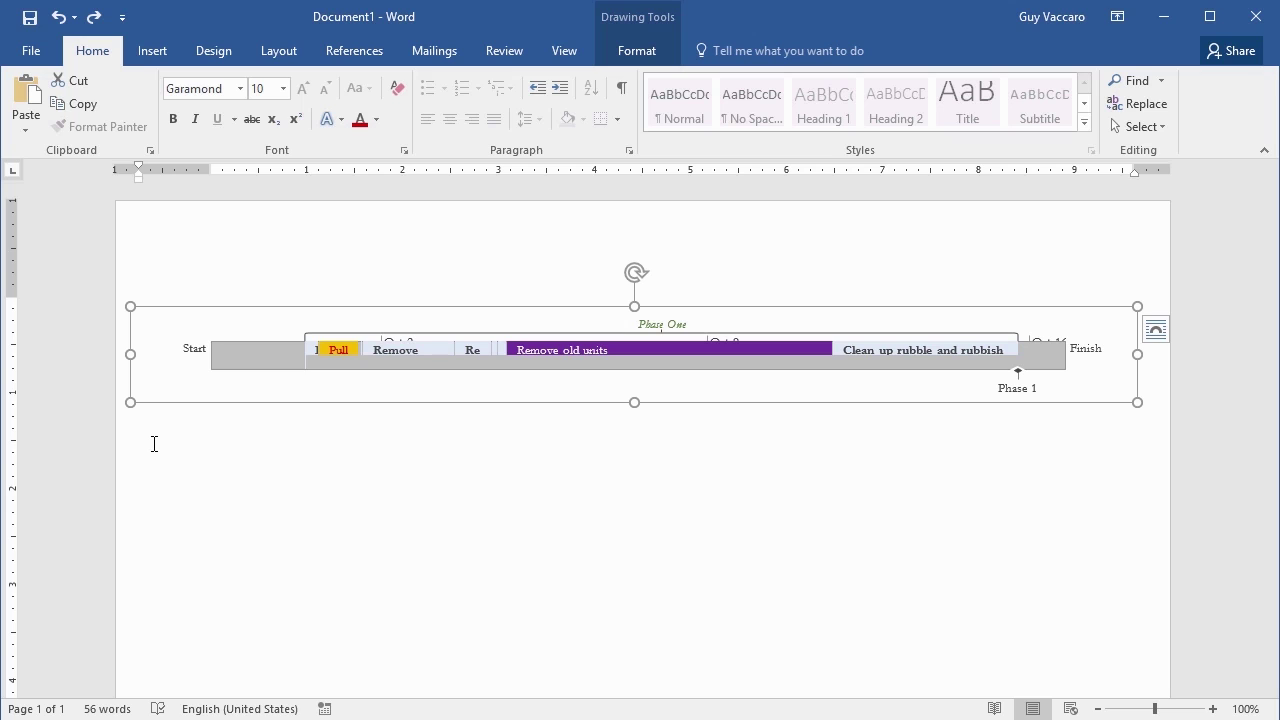
Paste a second timeline copy below the first and narrow it to fit the page width while keeping it taller.
left_click(154, 444)
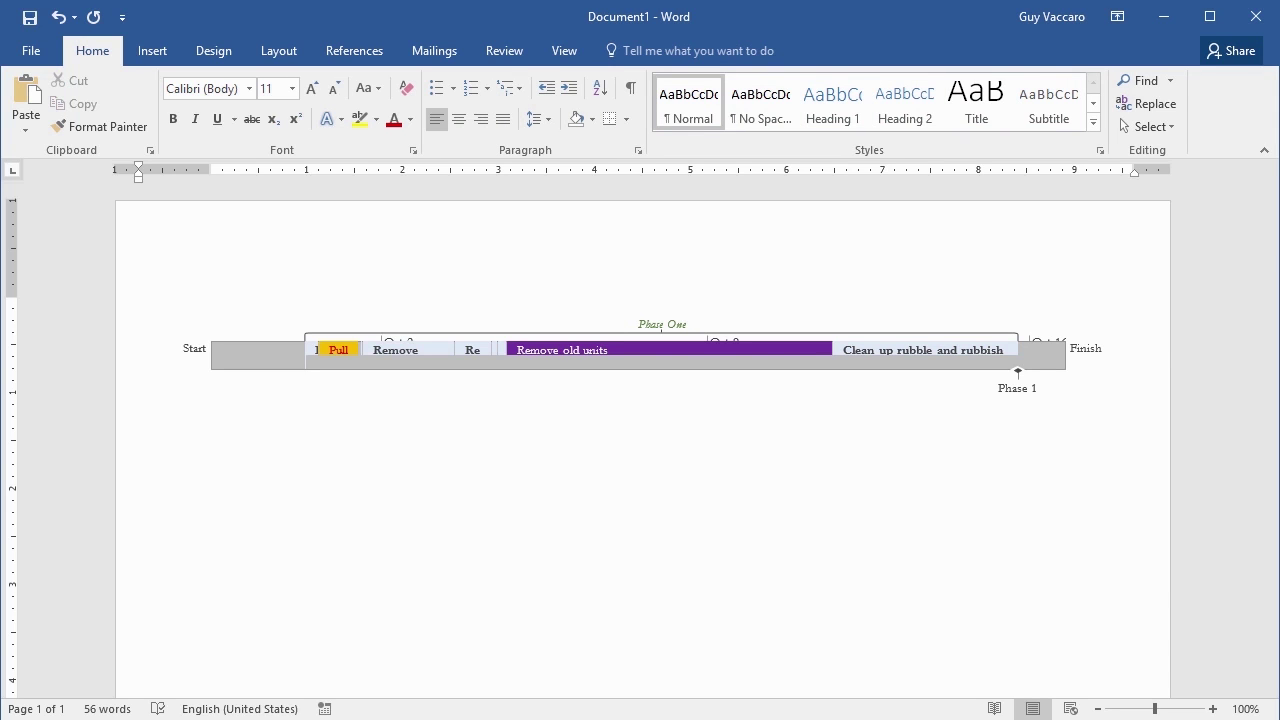
key("ctrl+v")
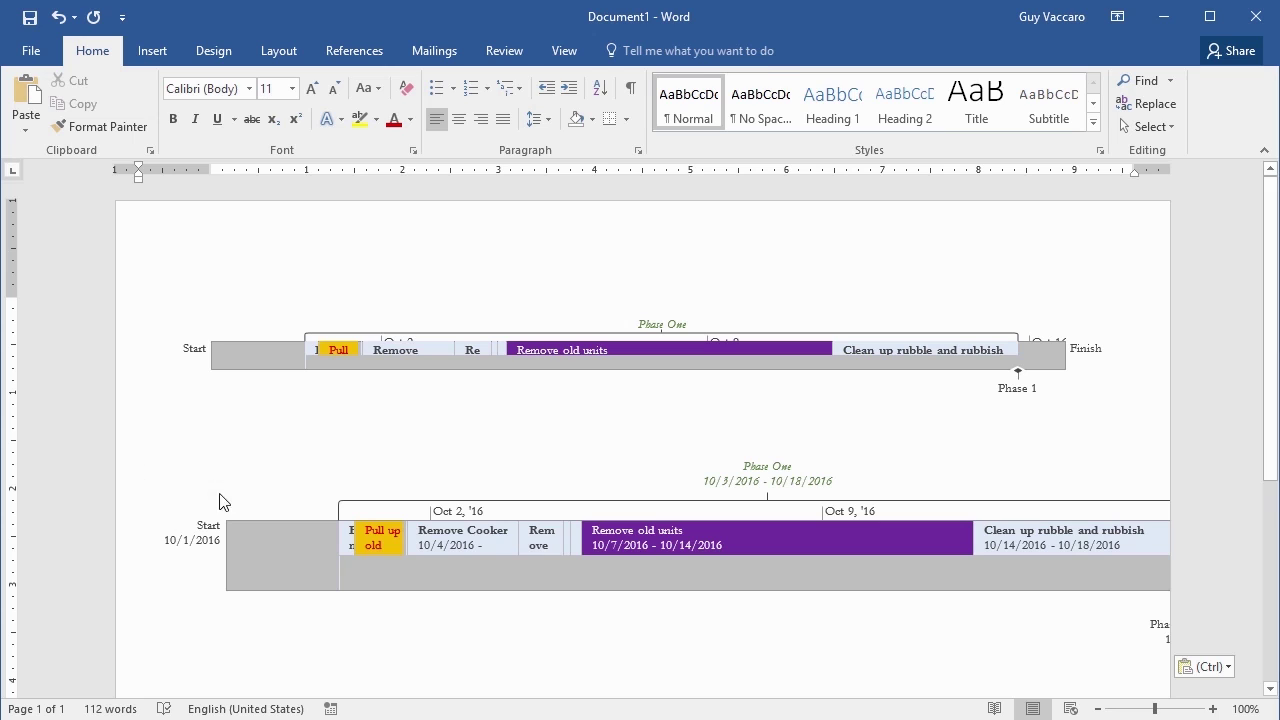
left_click(145, 452)
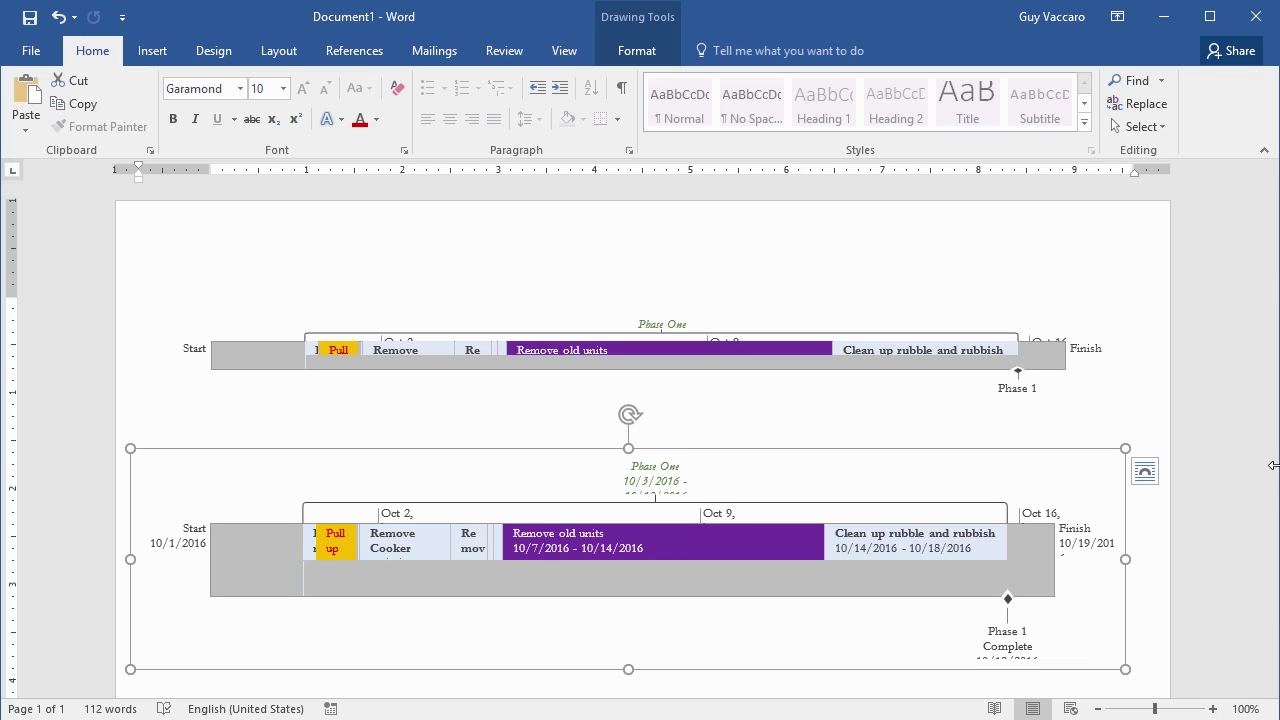
Enlarge the Phase One label on the second timeline so its full date range fits on one line.
left_click(663, 476)
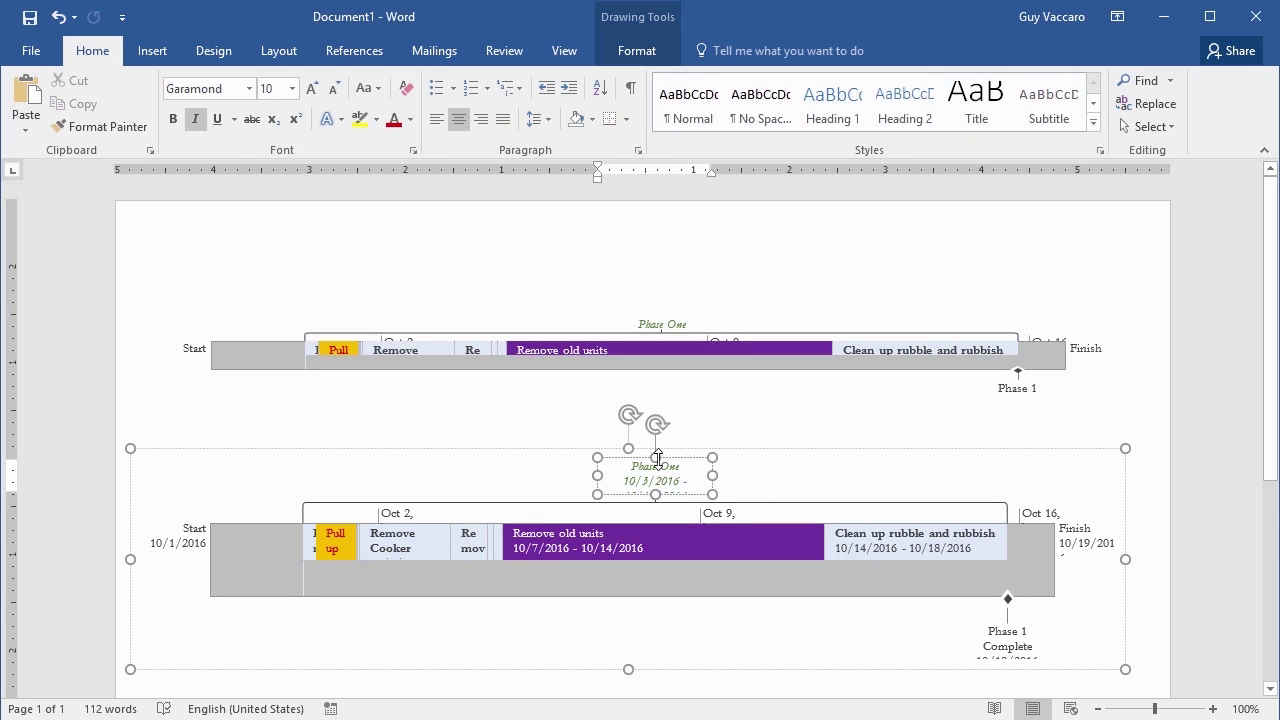
left_click_drag(657, 457, 727, 478)
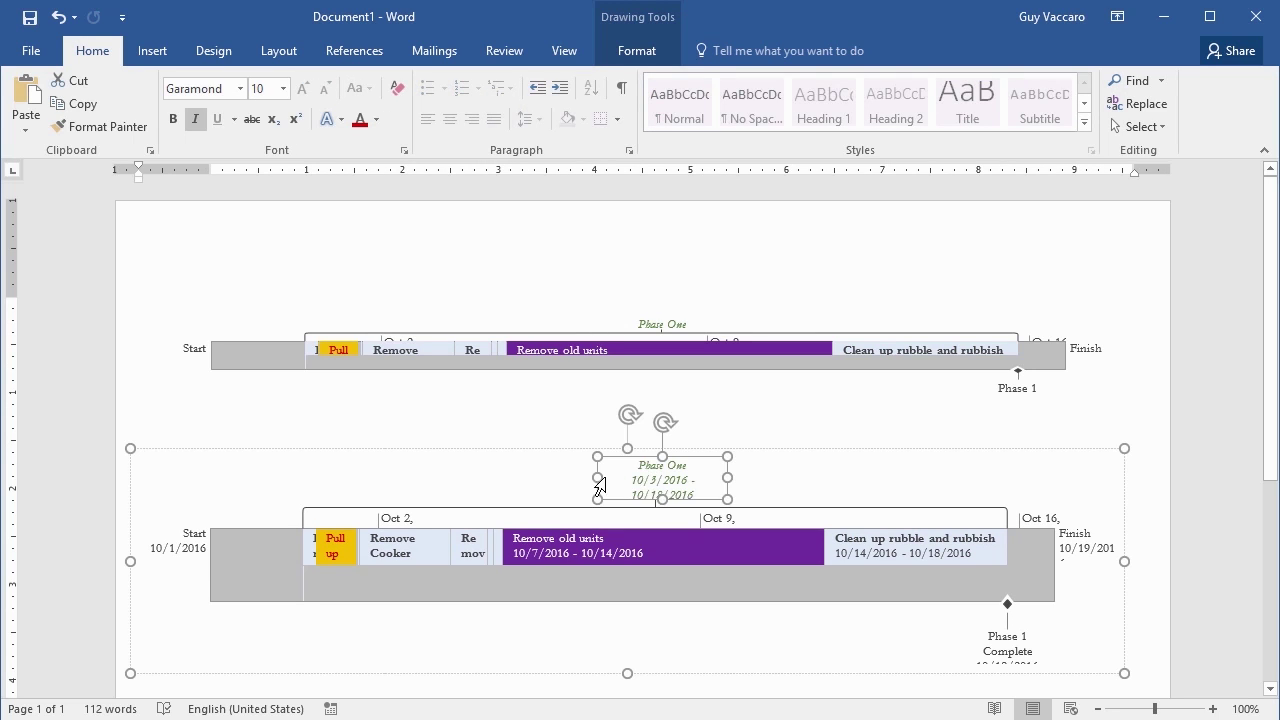
left_click_drag(598, 477, 584, 478)
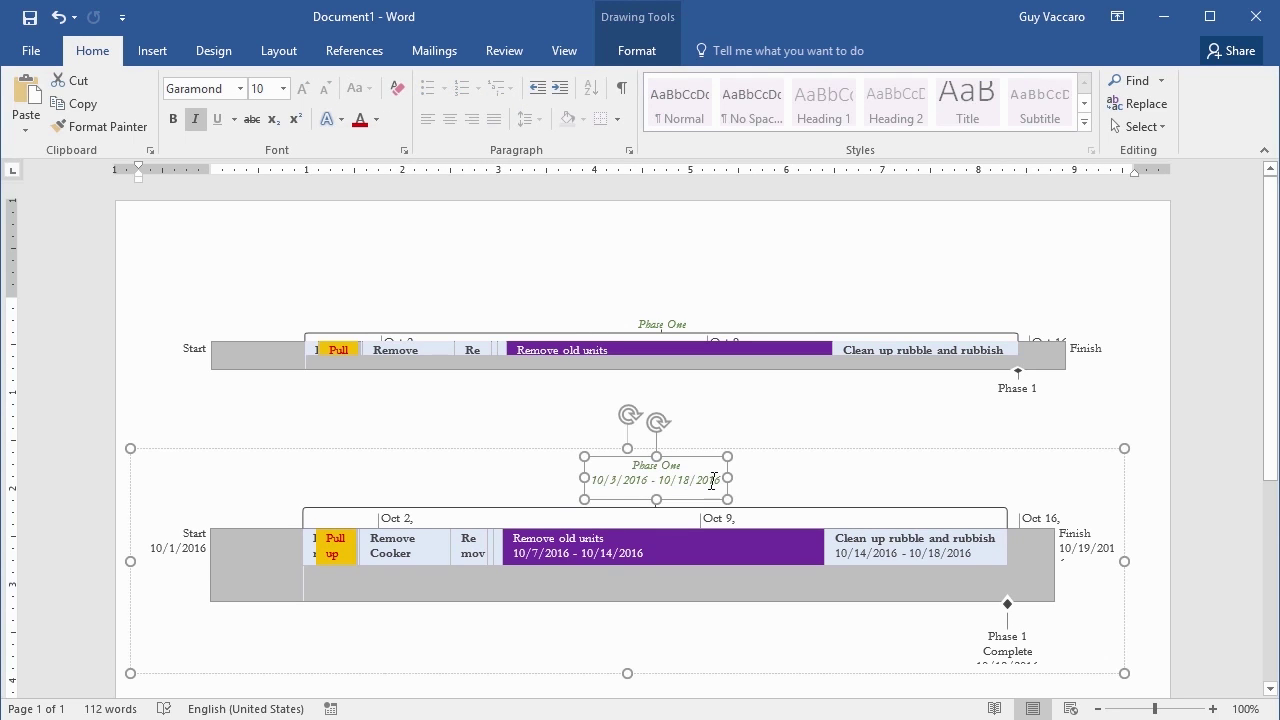
Widen the Phase 1 Complete milestone label on both sides so its name fits on one line above the date.
left_click(1007, 636)
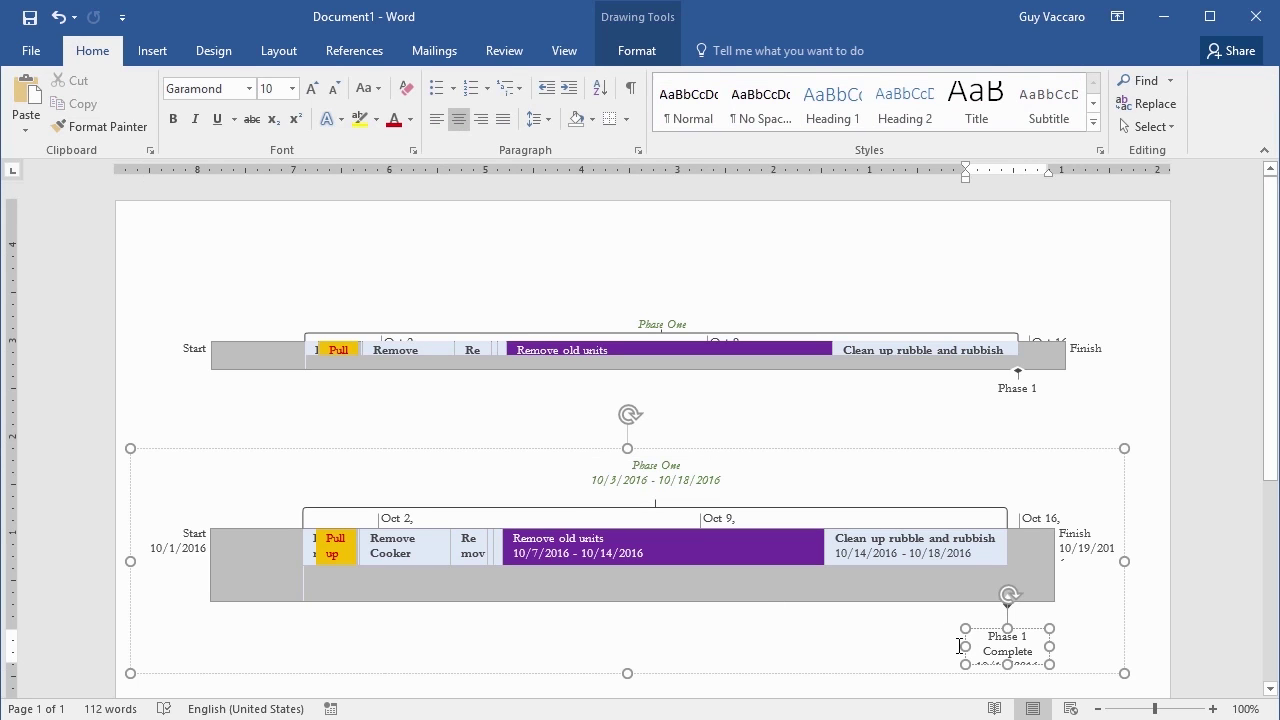
left_click_drag(962, 646, 929, 646)
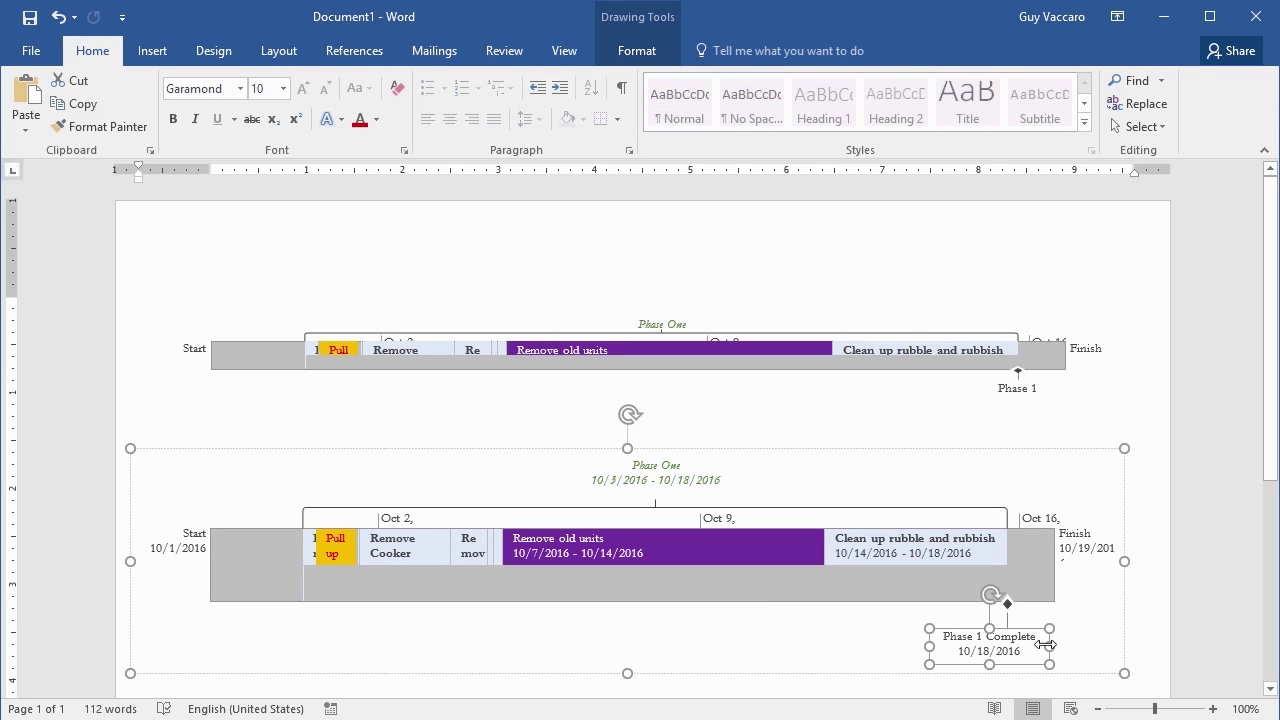
left_click_drag(1049, 645, 1064, 646)
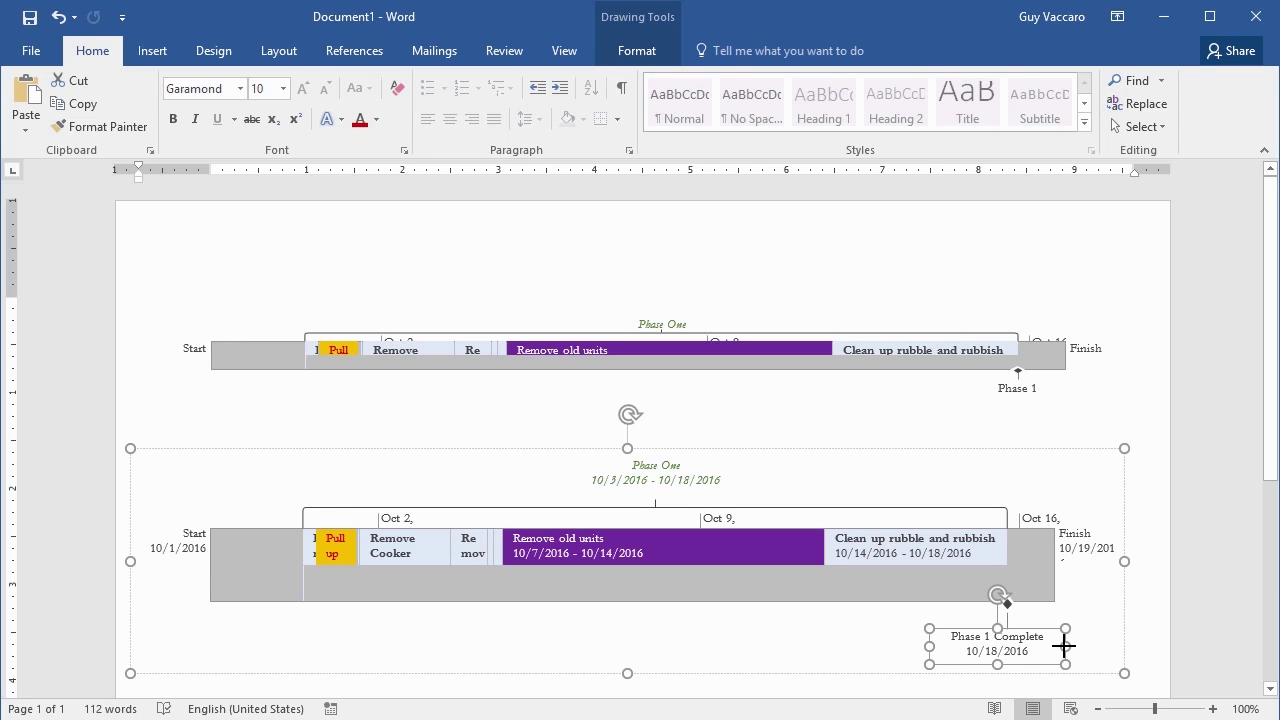
Enlarge the Finish label on the second timeline so its whole date fits on one line.
left_click(1079, 546)
left_click_drag(1088, 565, 1088, 586)
left_click_drag(1112, 558, 1091, 612)
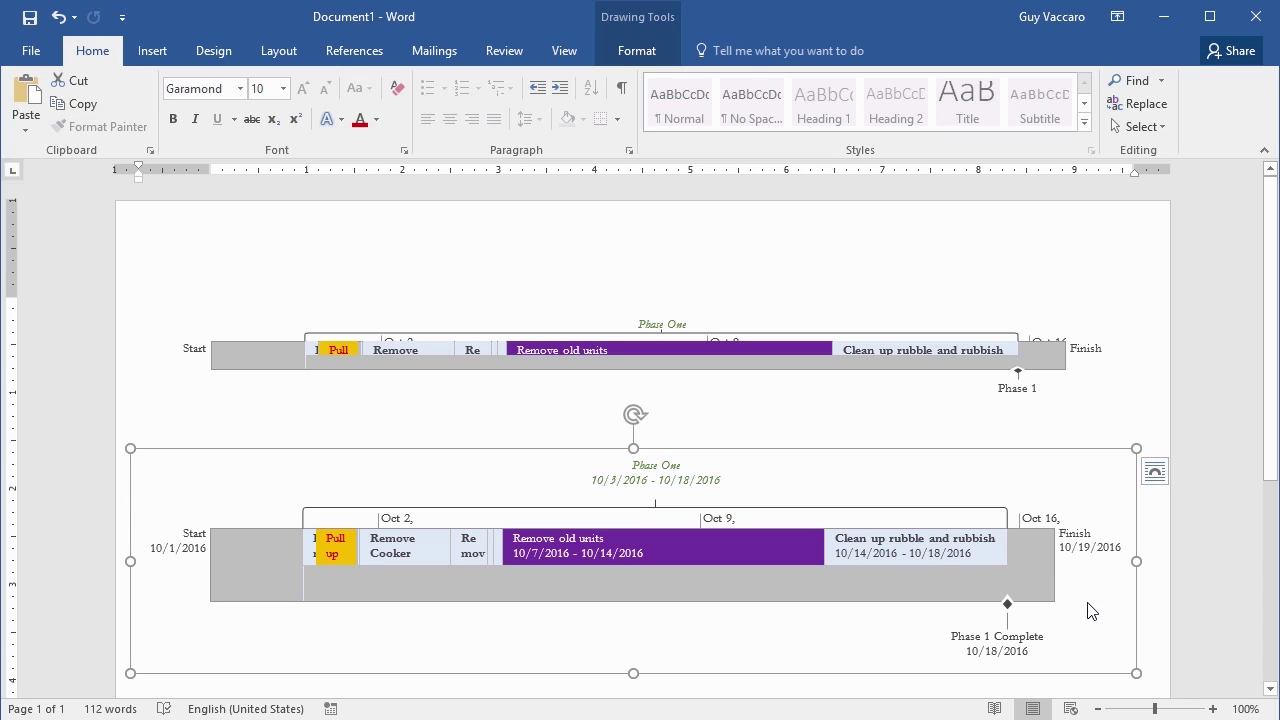
Tilt the purple Remove old units bar slightly on the second timeline and undo the rotation.
left_click(250, 578)
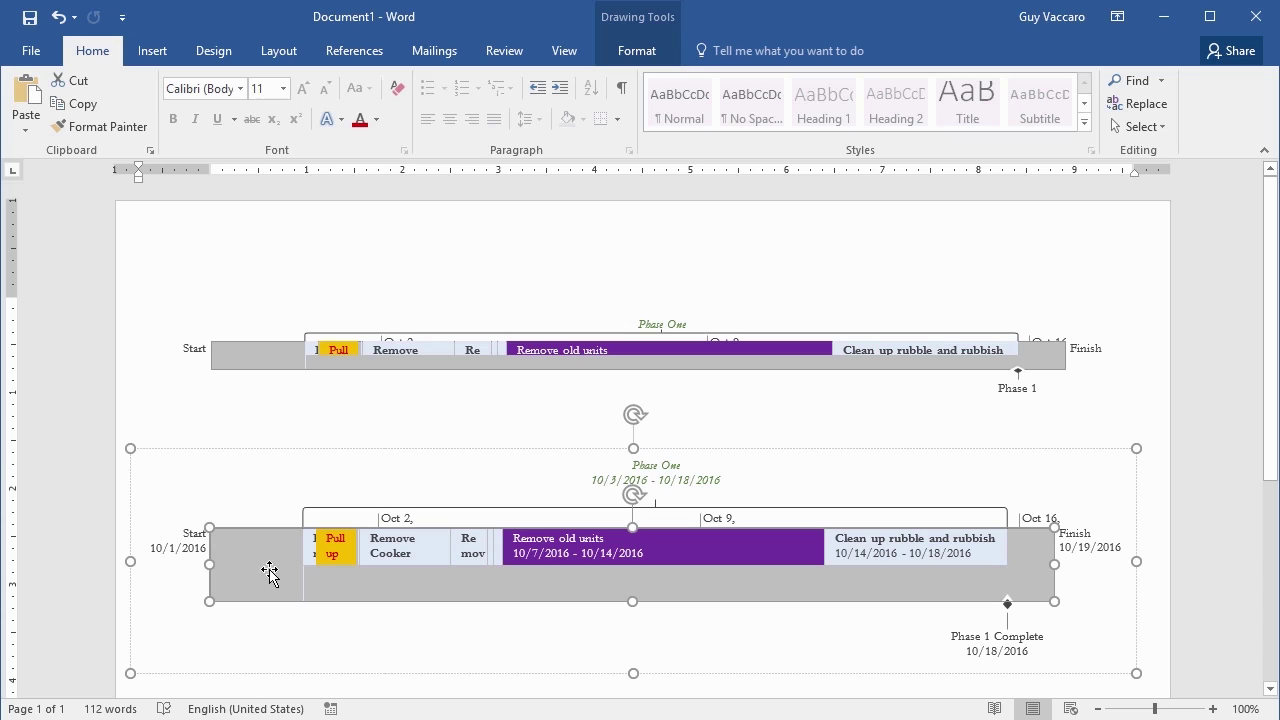
left_click(588, 562)
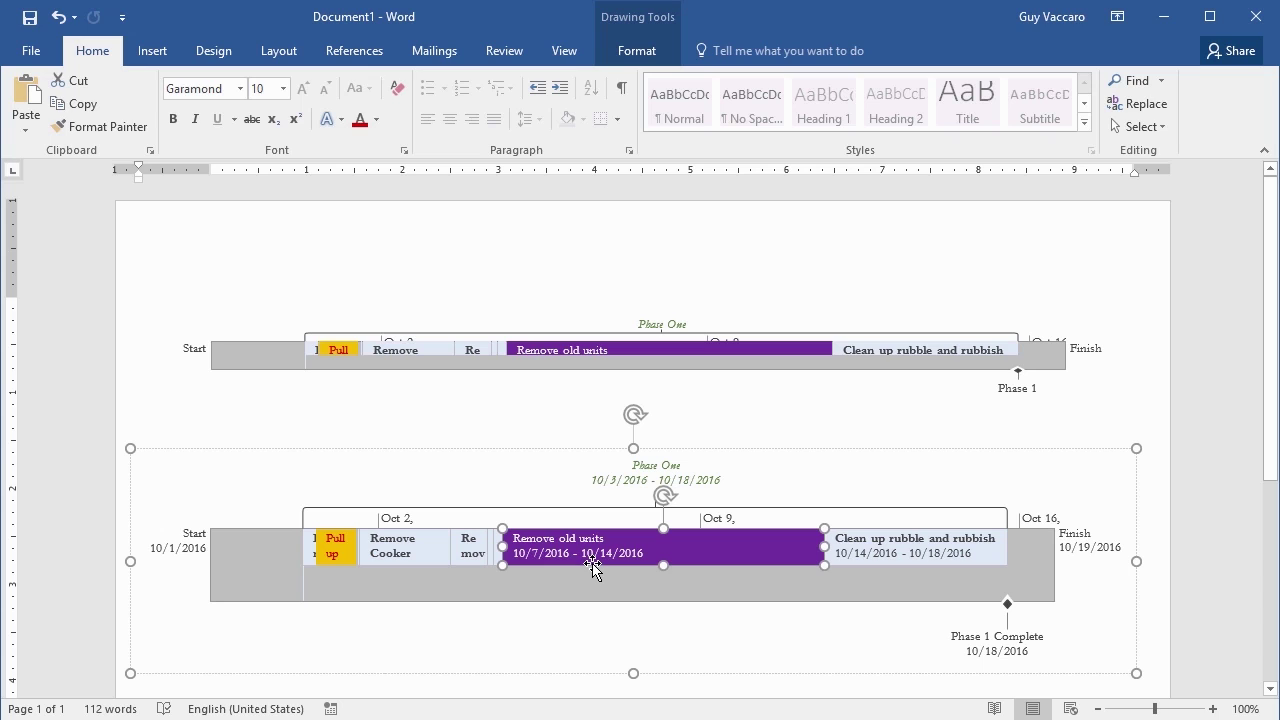
left_click_drag(664, 496, 661, 489)
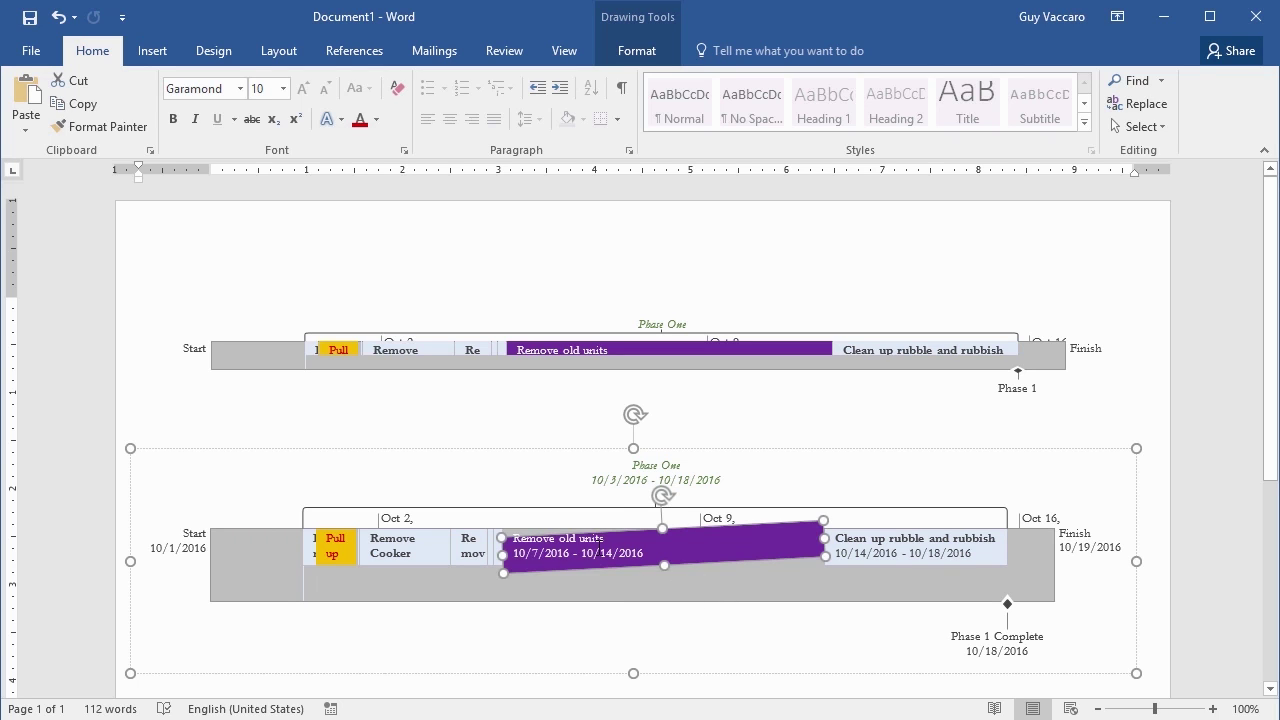
left_click(600, 548)
left_click(768, 590)
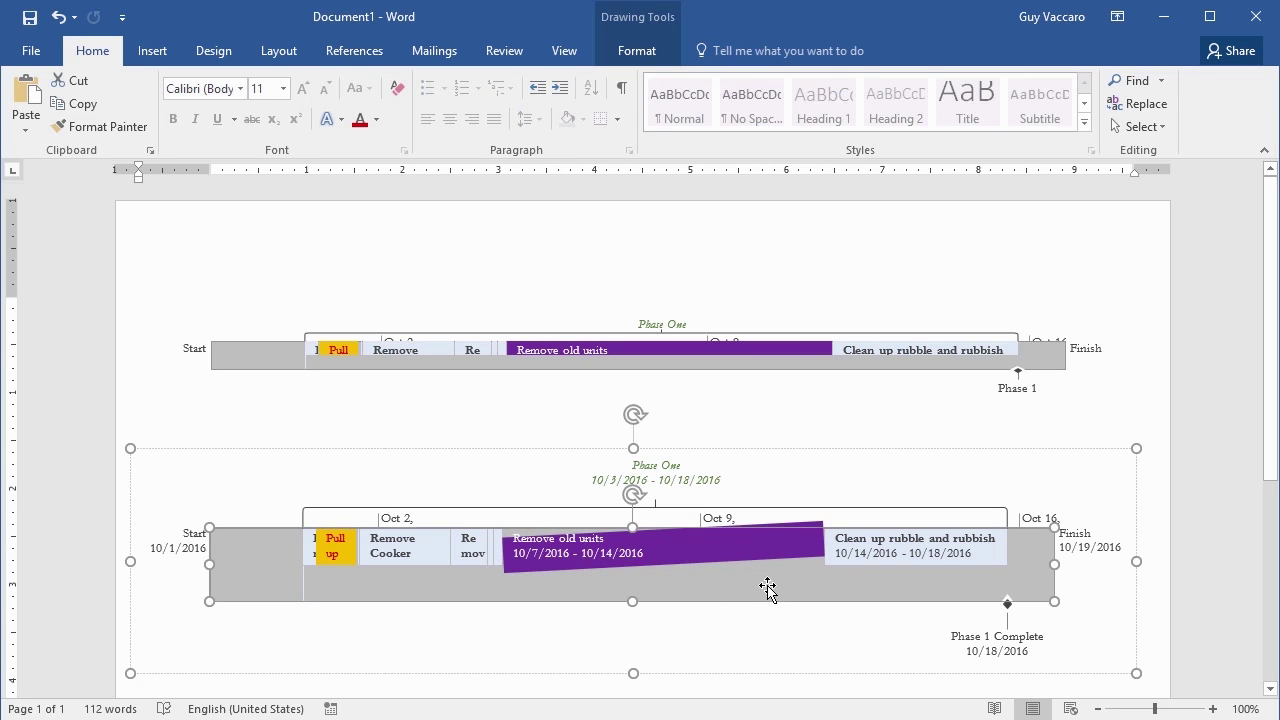
key("ctrl+z")
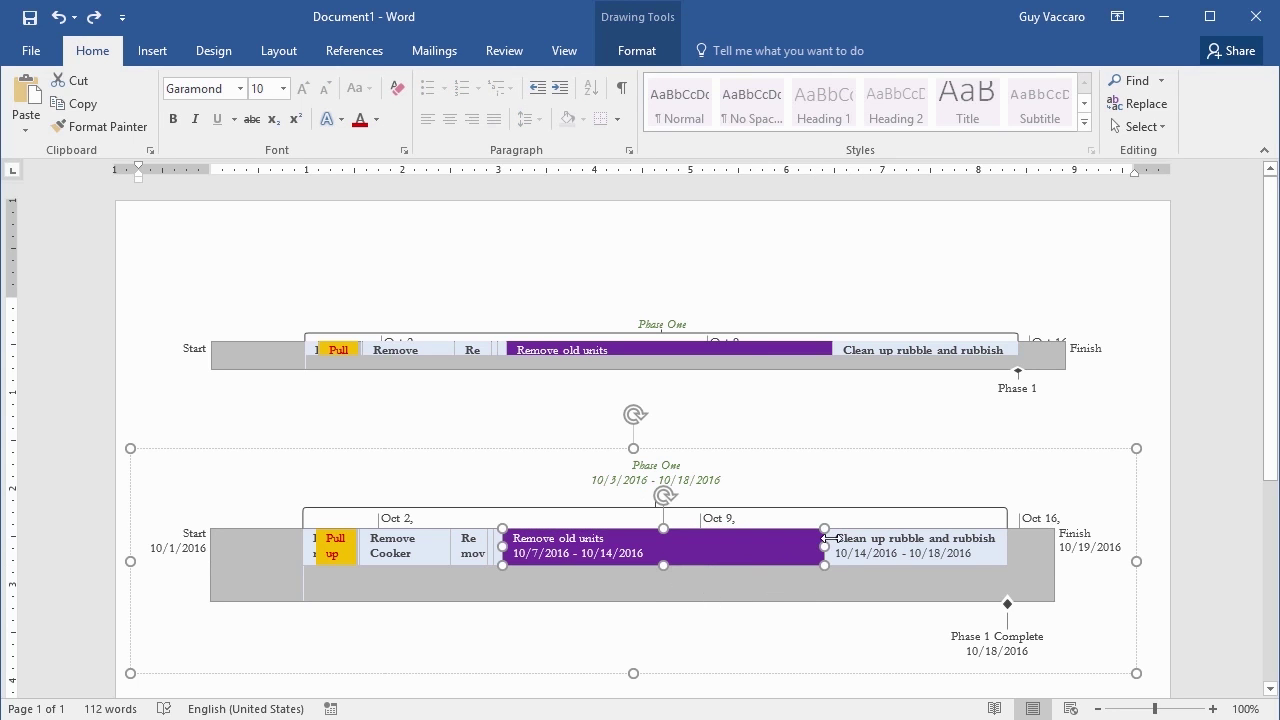
Delete the first, flattened timeline copy from the document.
left_click(747, 330)
key("Delete")
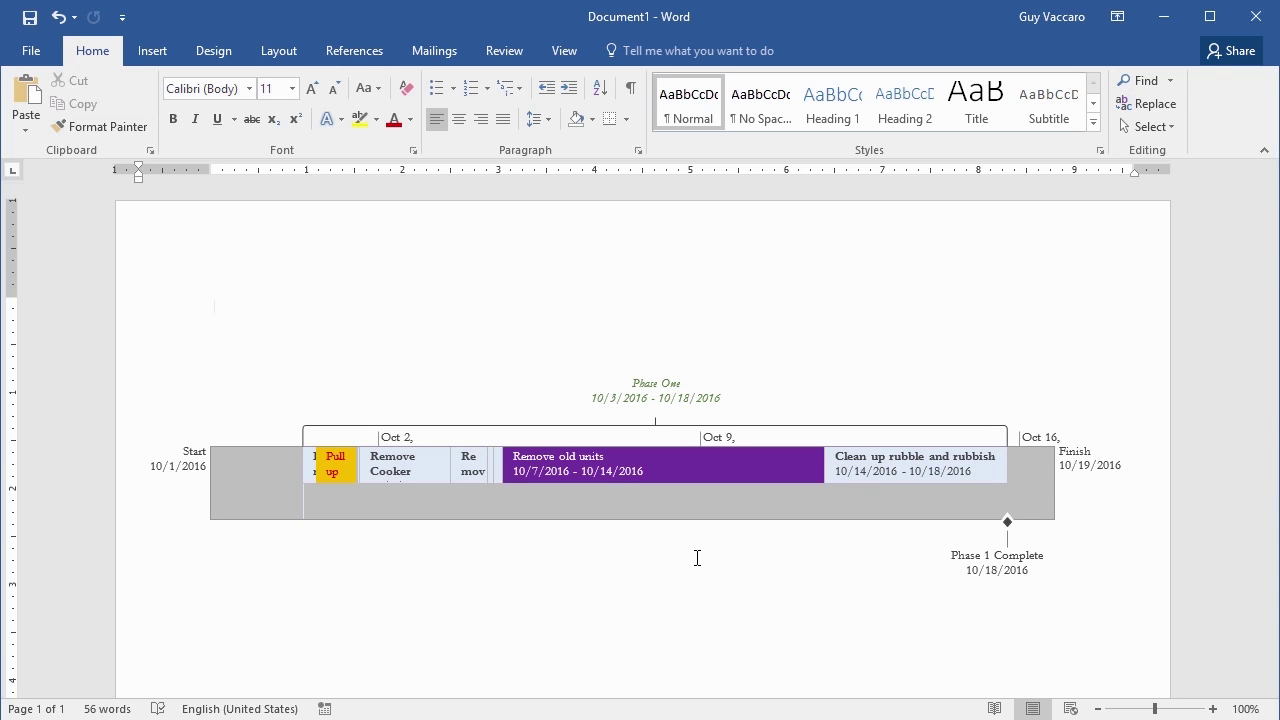
Switch back to Project and bring up the options for copying the timeline.
key("alt+Tab")
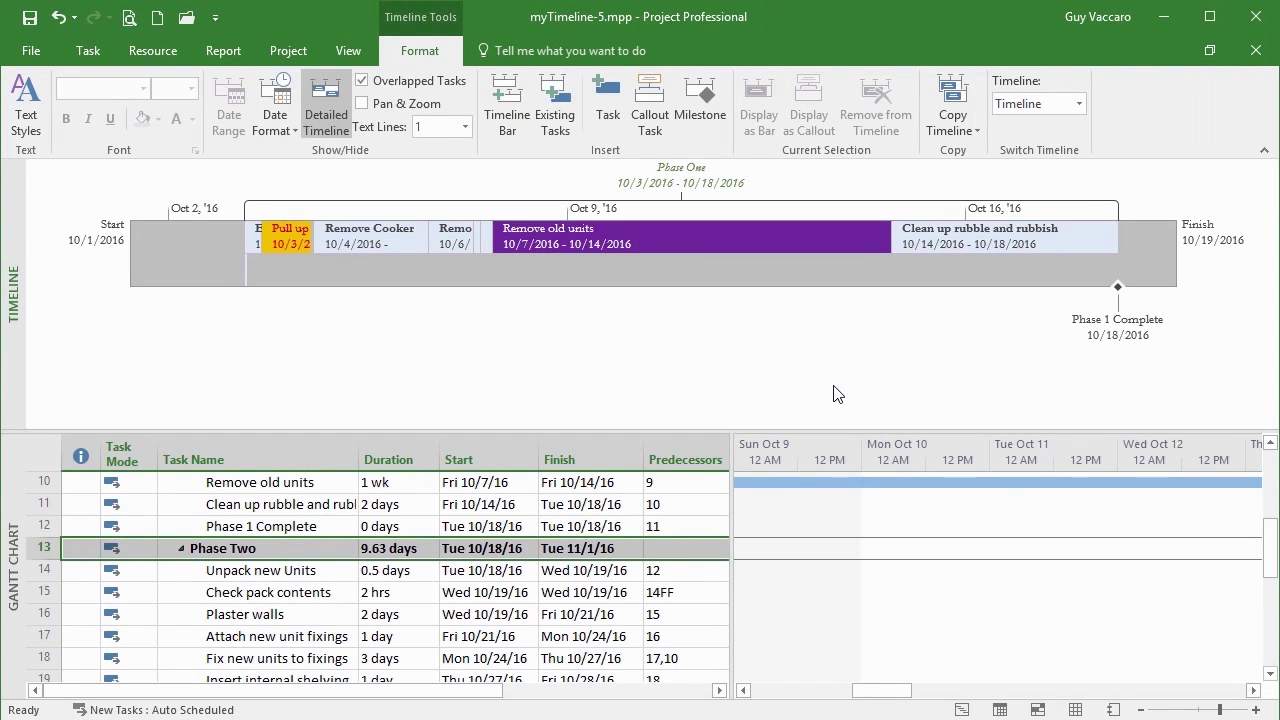
left_click(979, 131)
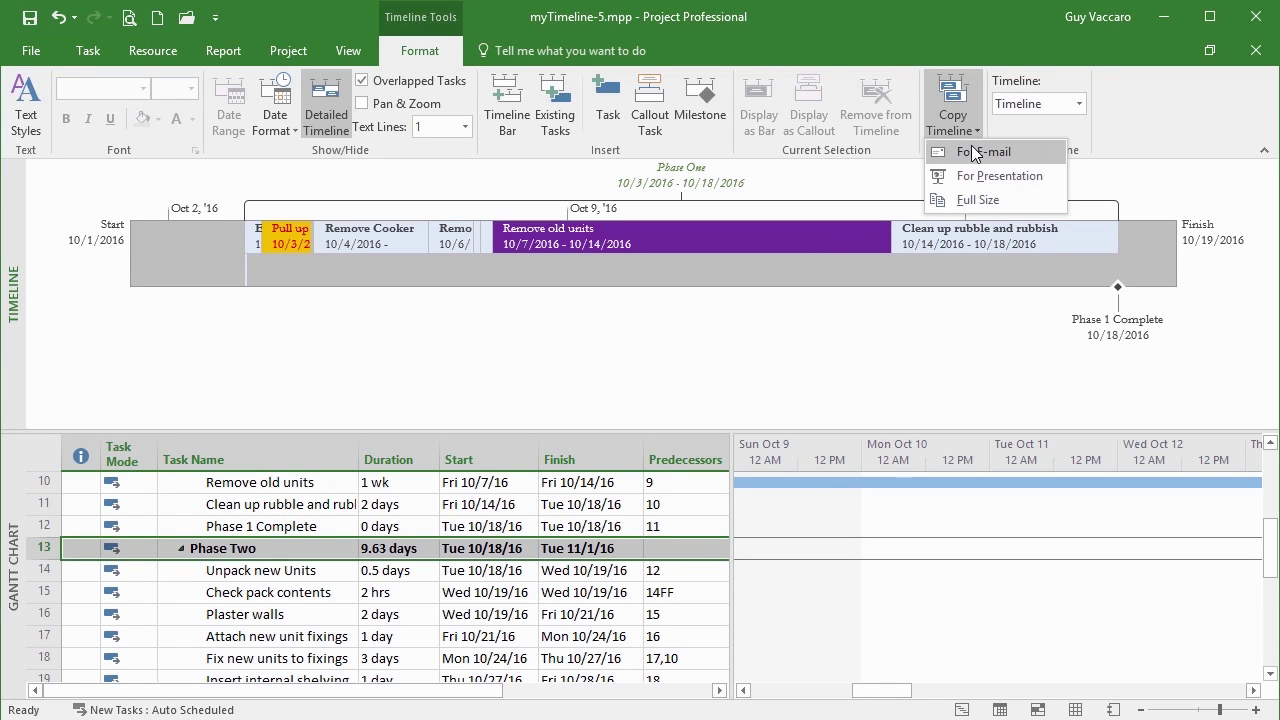